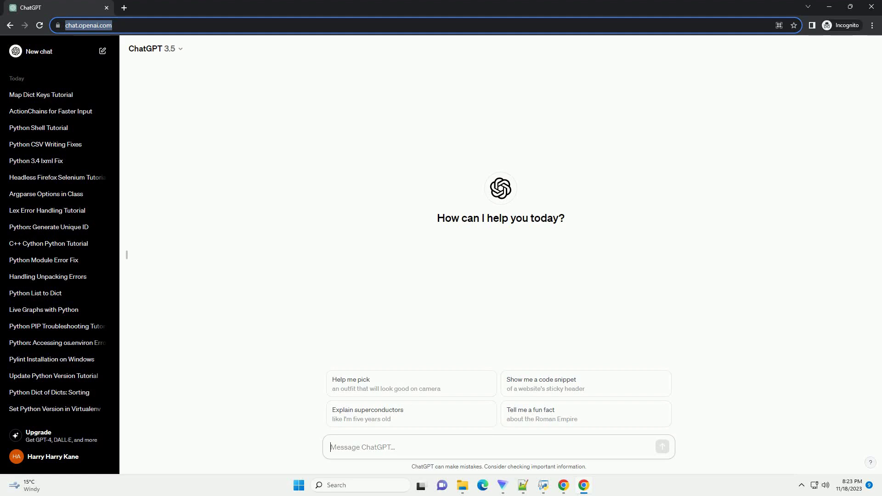
pyautogui.write('write an informative tutorial about //*[@id="gwt-uid-2423"] is getting changed every rime in selenium python2.7 chrome with code example')
# - Submit the prompt asking for a Selenium Python 2.7 Chrome tutorial on the changing gwt-uid XPath
pyautogui.press('Return')
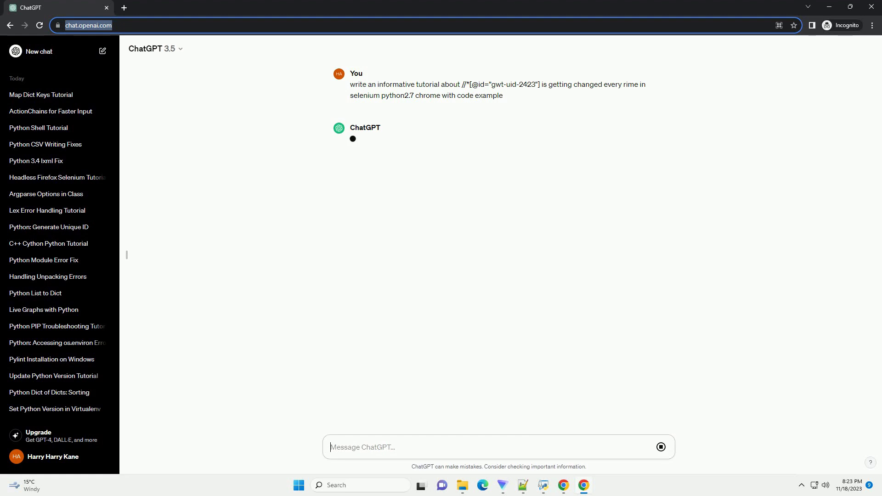